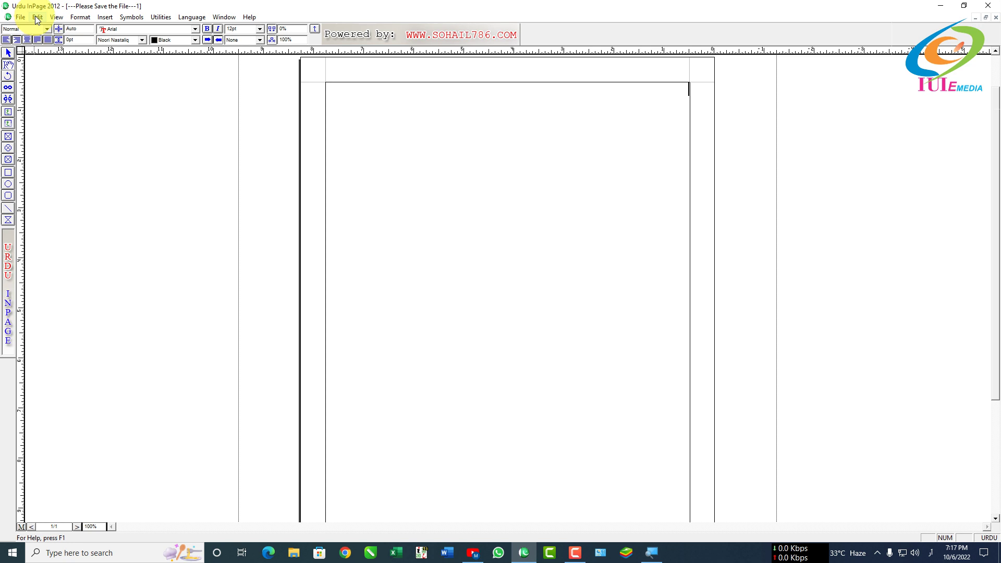
Open the Keyboard Preferences dialog
left_click(38, 18)
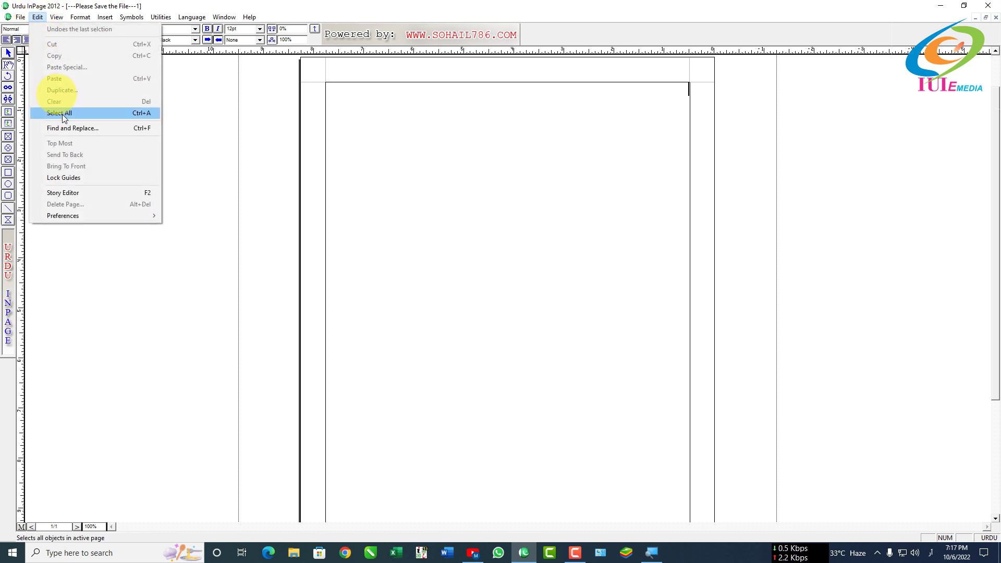
mouse_move(70, 217)
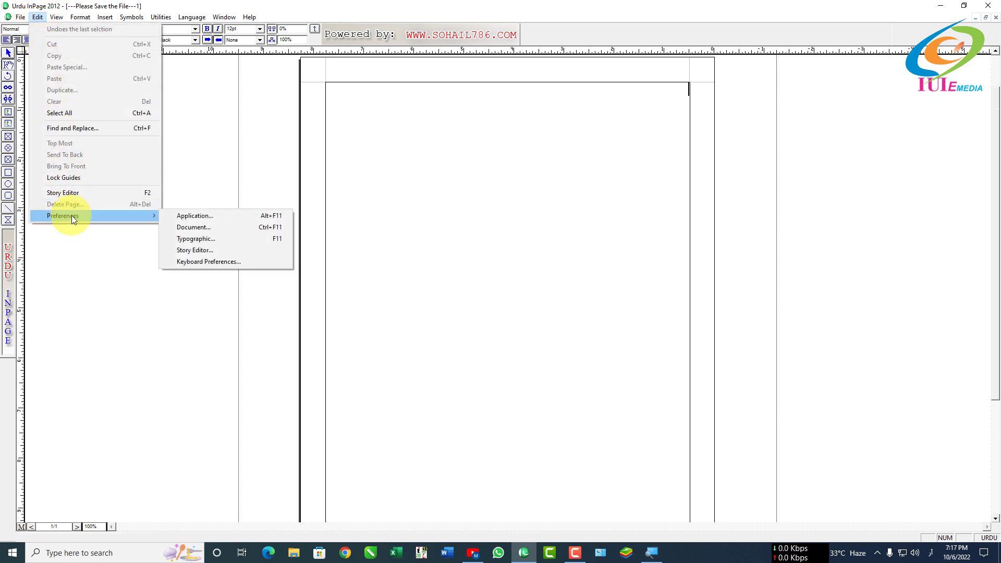
left_click_drag(32, 204, 153, 237)
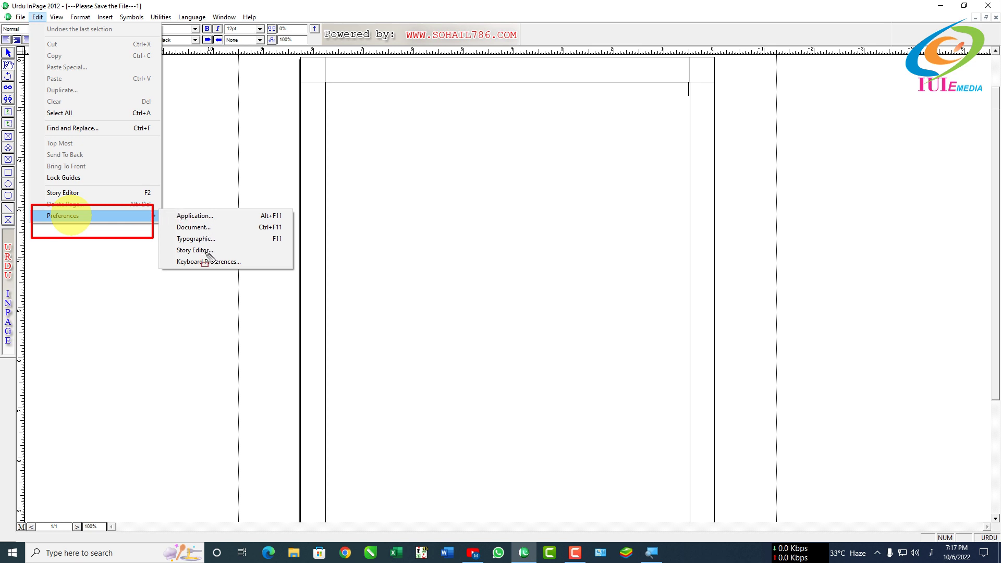
left_click_drag(162, 254, 271, 275)
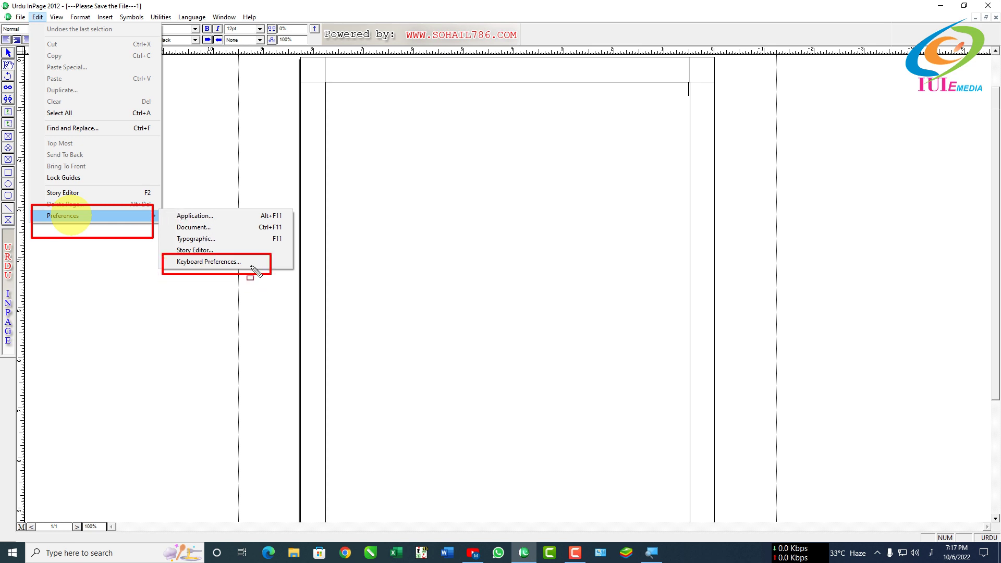
left_click(208, 261)
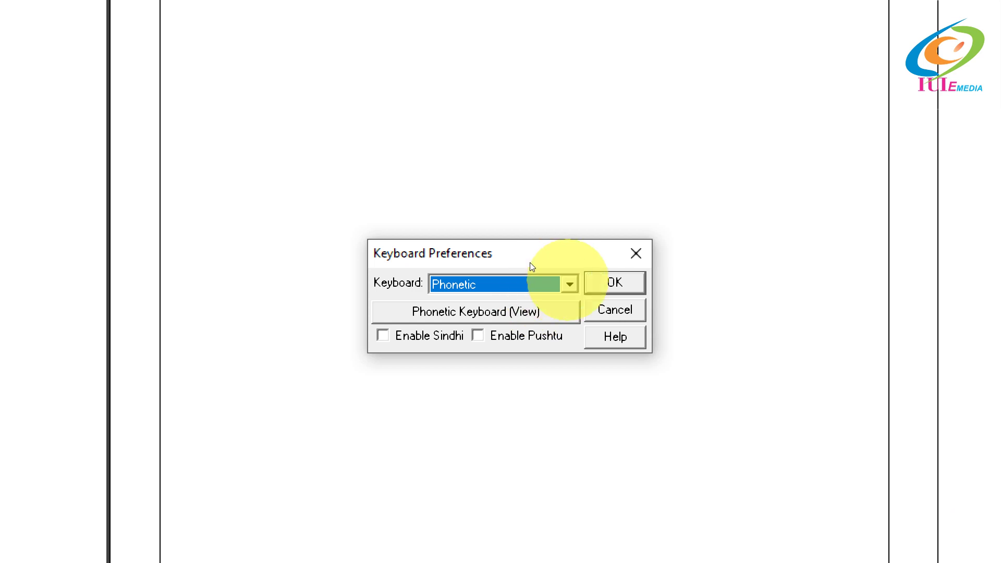
Try the Monotype keyboard layout, and switch the selection back to Phonetic
left_click(527, 282)
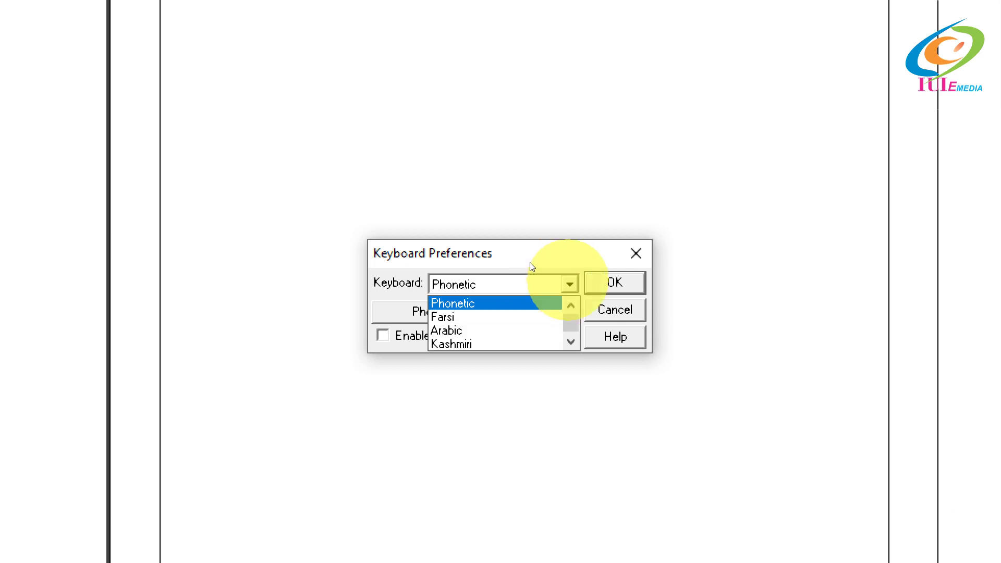
scroll(526, 279, "up", 2)
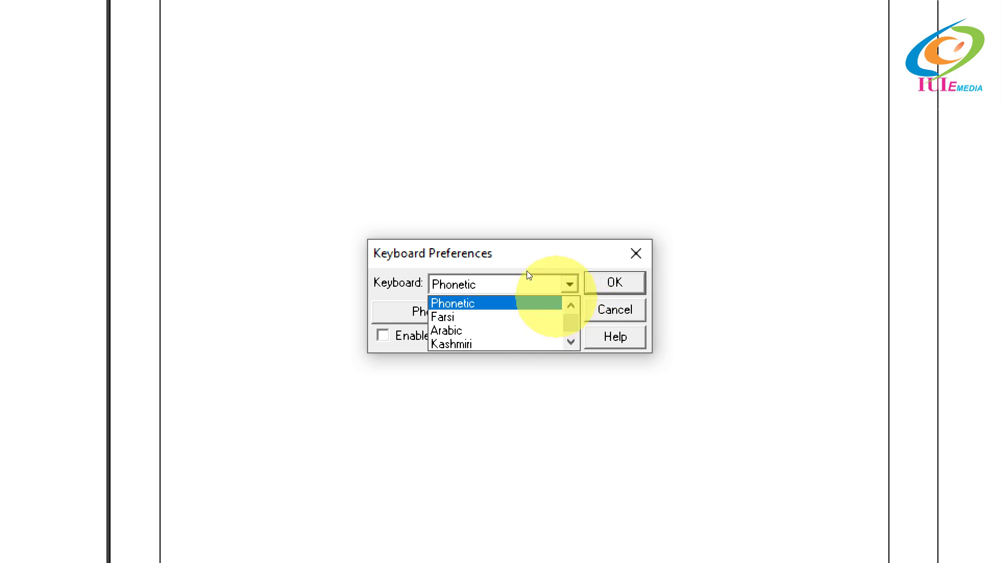
scroll(532, 278, "up", 3)
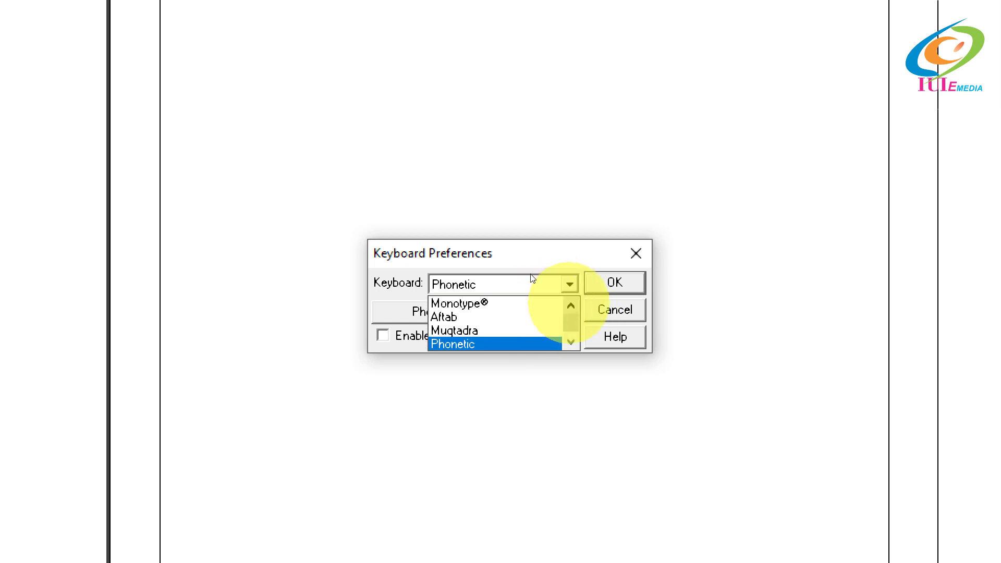
left_click(489, 279)
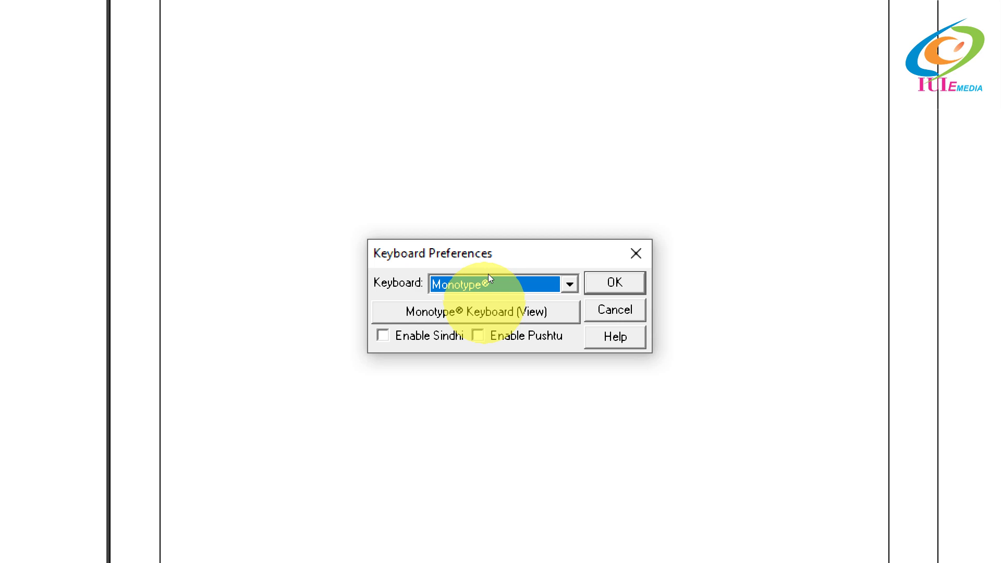
left_click(569, 284)
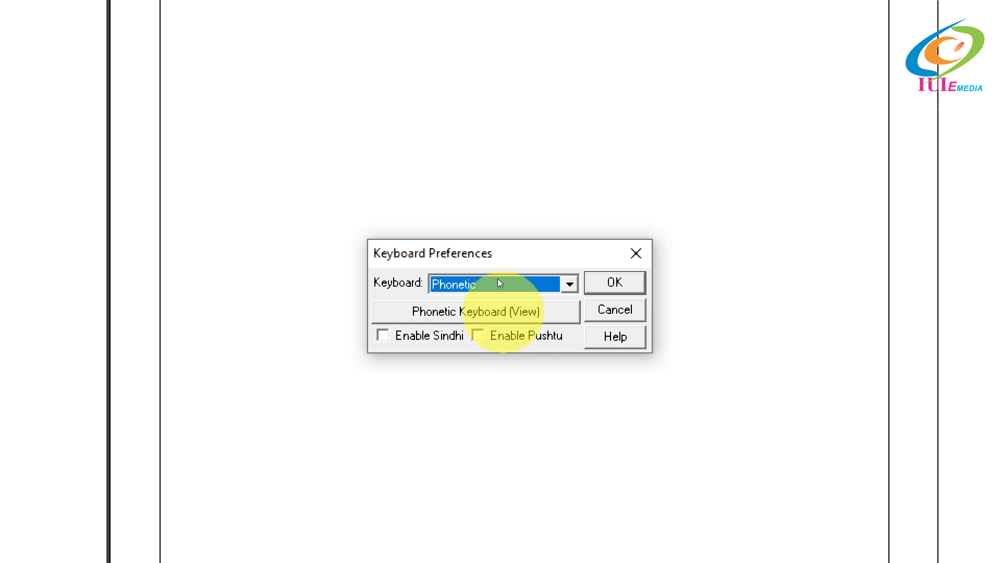
Examine the key assignments of the Phonetic keyboard, and close the layout view and Keyboard Preferences
left_click(498, 311)
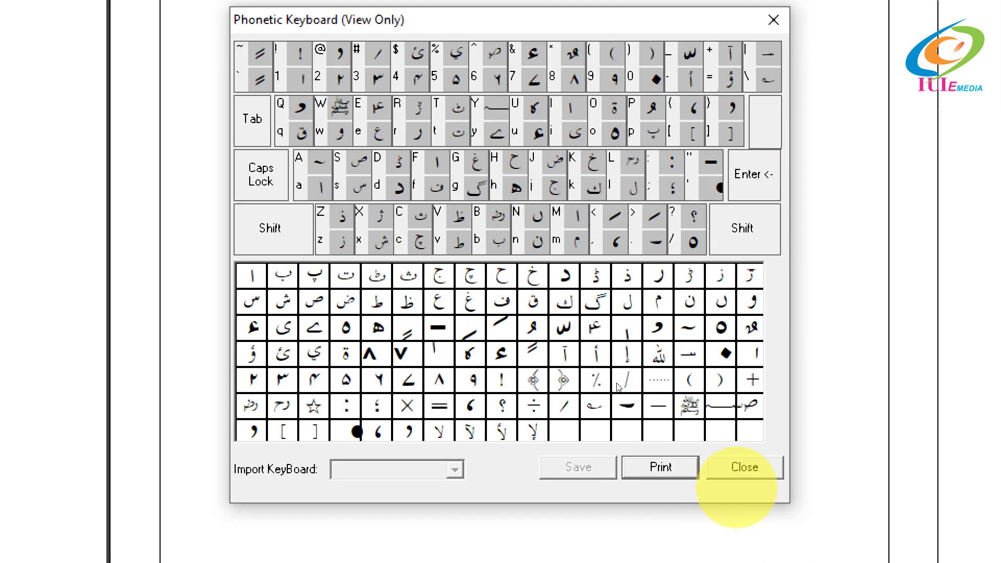
left_click(744, 467)
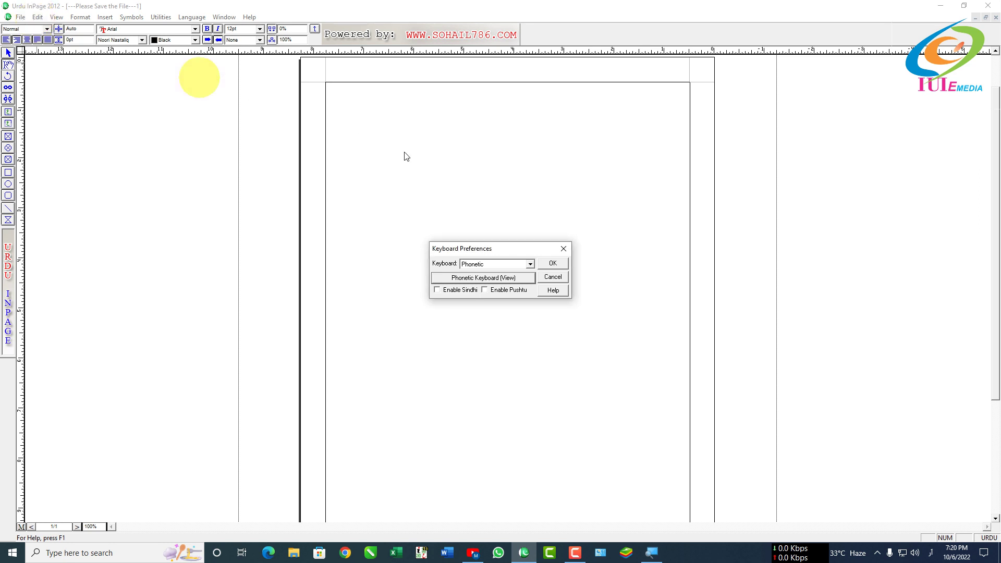
left_click(563, 249)
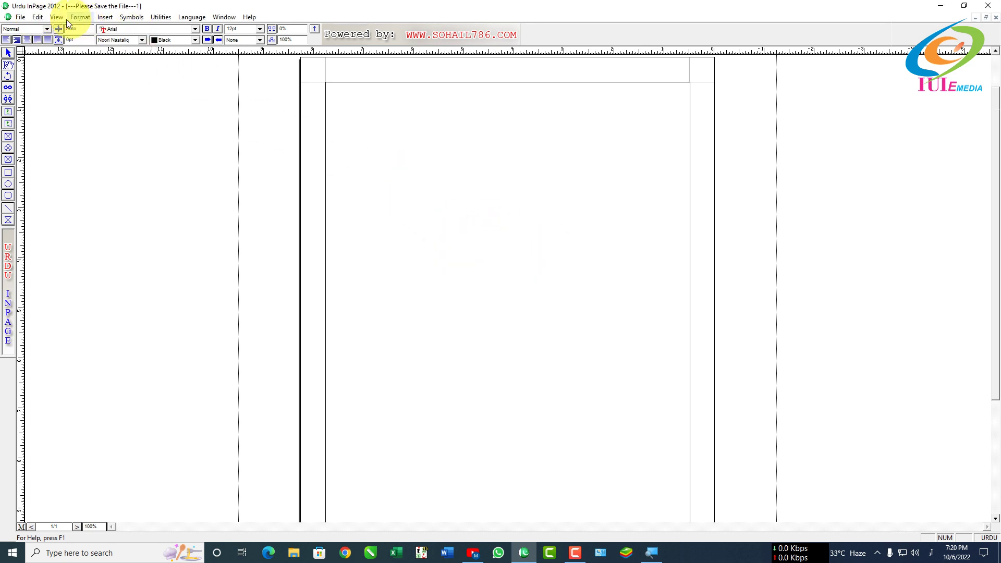
Reopen Keyboard Preferences and review the Phonetic keyboard's character map, closing only the layout view when done
left_click(38, 17)
mouse_move(59, 216)
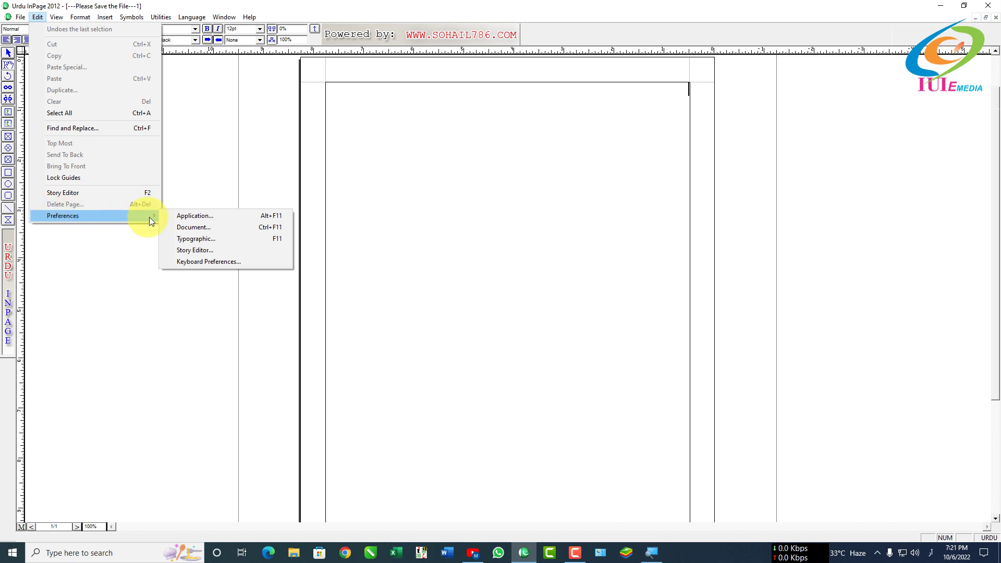
left_click(200, 261)
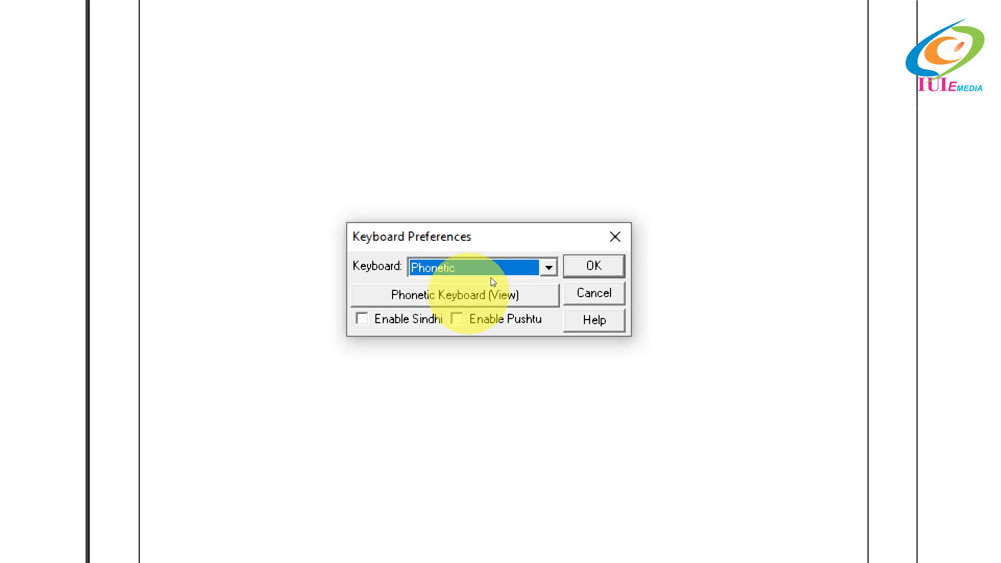
left_click(491, 292)
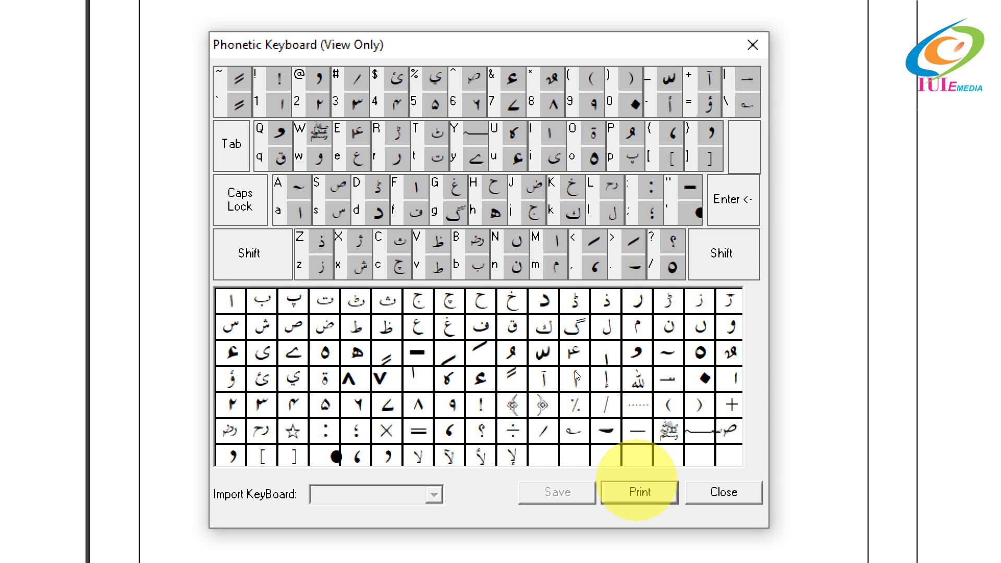
left_click(703, 490)
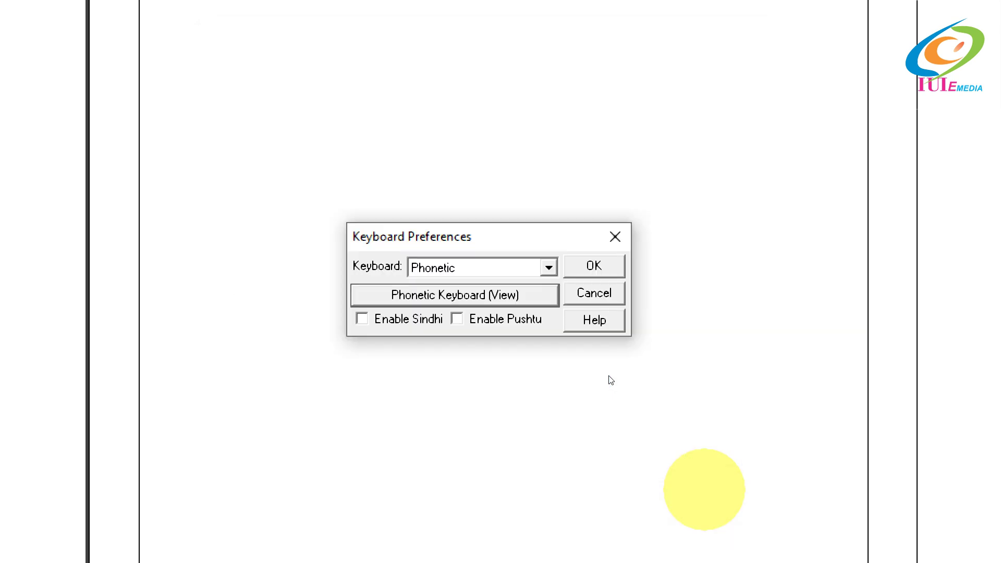
Choose User Defined Keyboard 1 as the keyboard in Keyboard Preferences
left_click(531, 267)
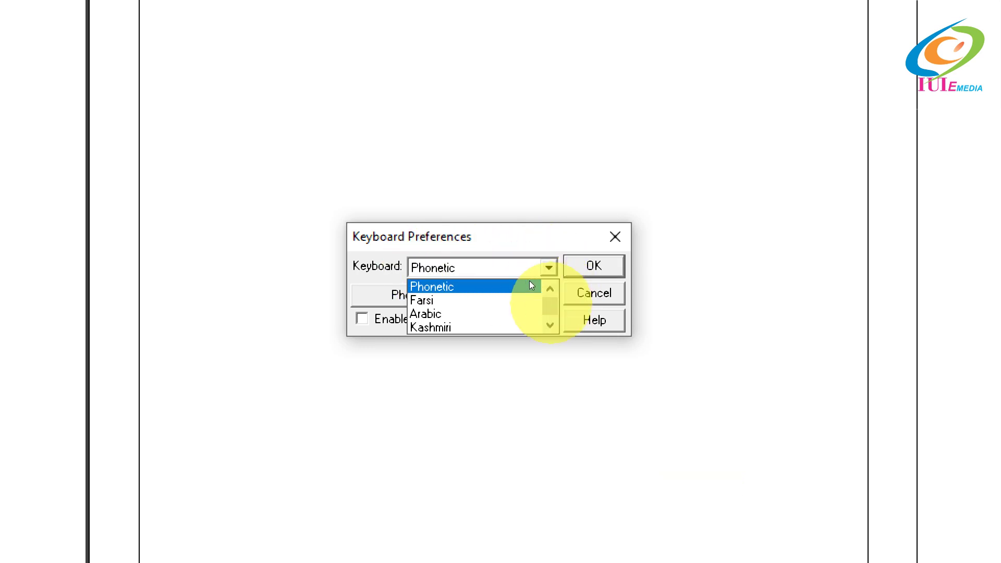
scroll(529, 273, "up", 1)
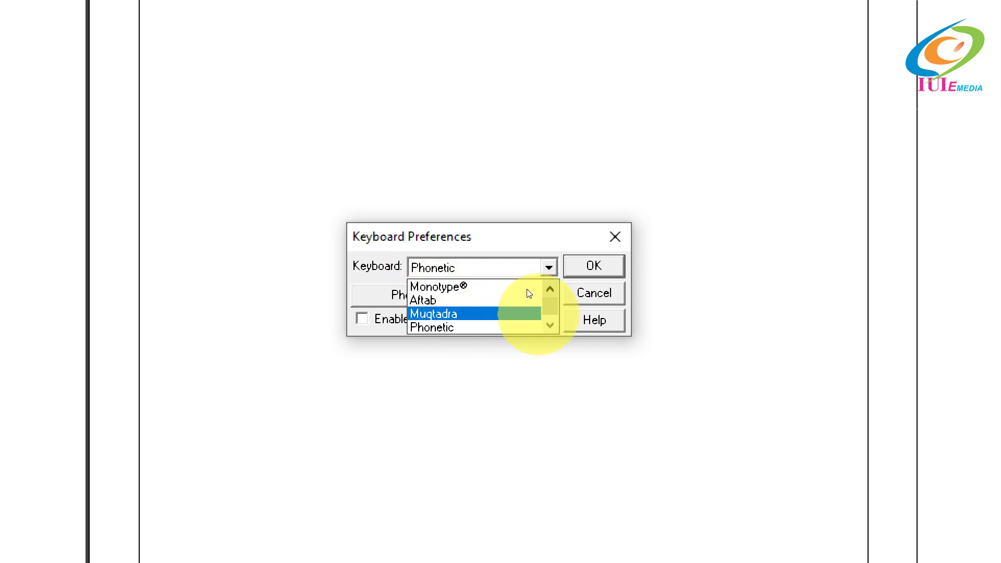
scroll(529, 296, "down", 5)
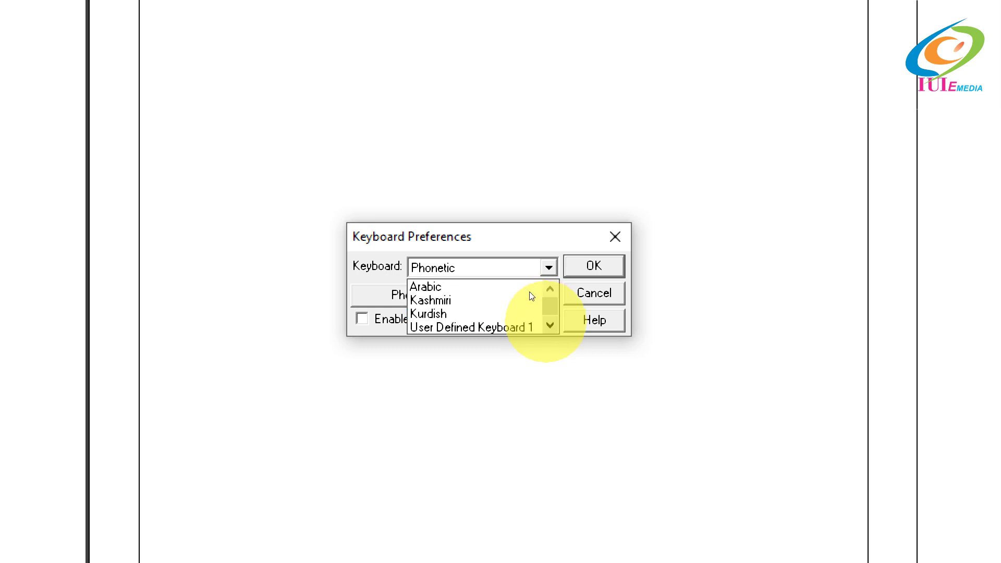
scroll(529, 295, "down", 1)
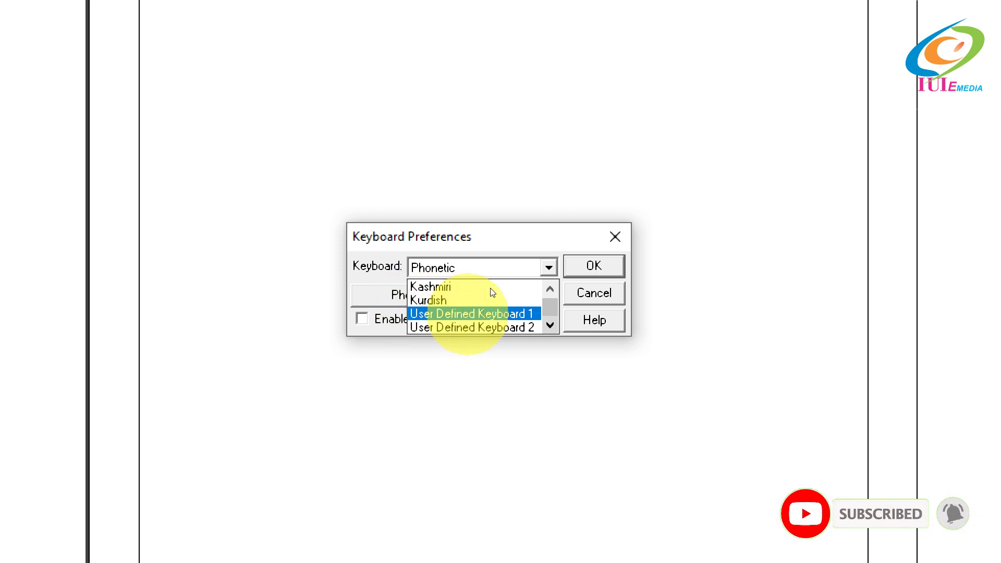
left_click(550, 325)
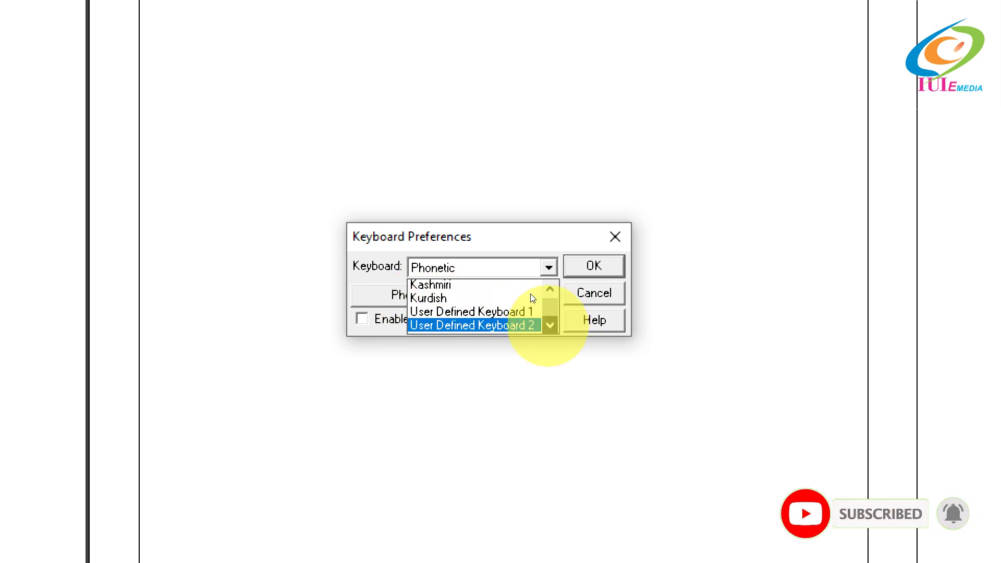
scroll(531, 297, "down", 2)
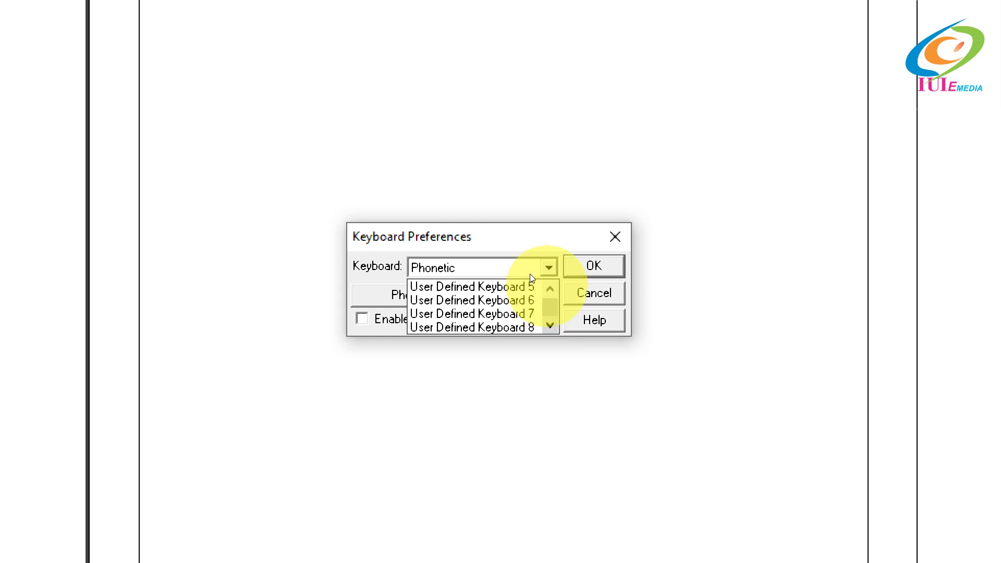
scroll(529, 274, "up", 3)
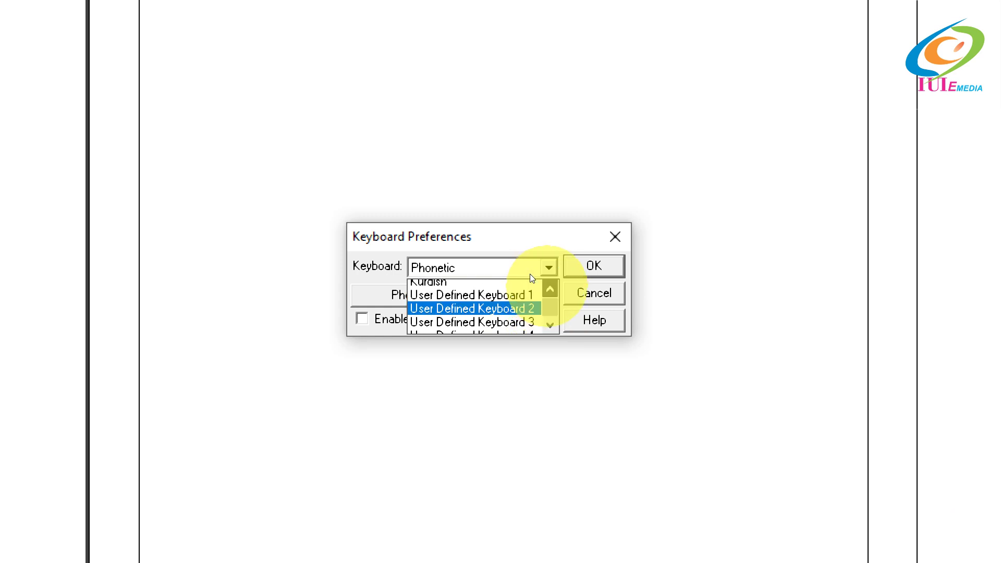
scroll(529, 273, "up", 1)
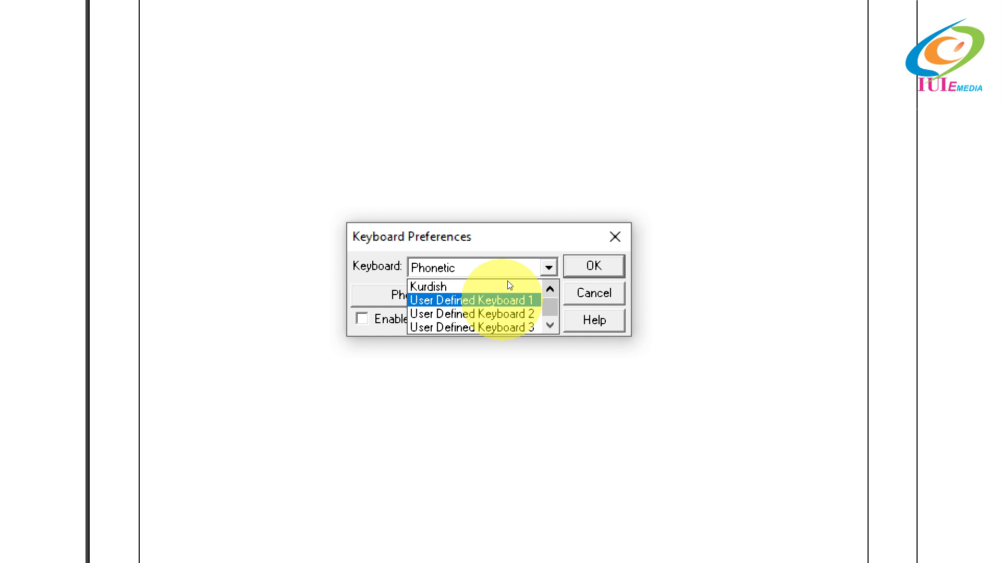
key("Return")
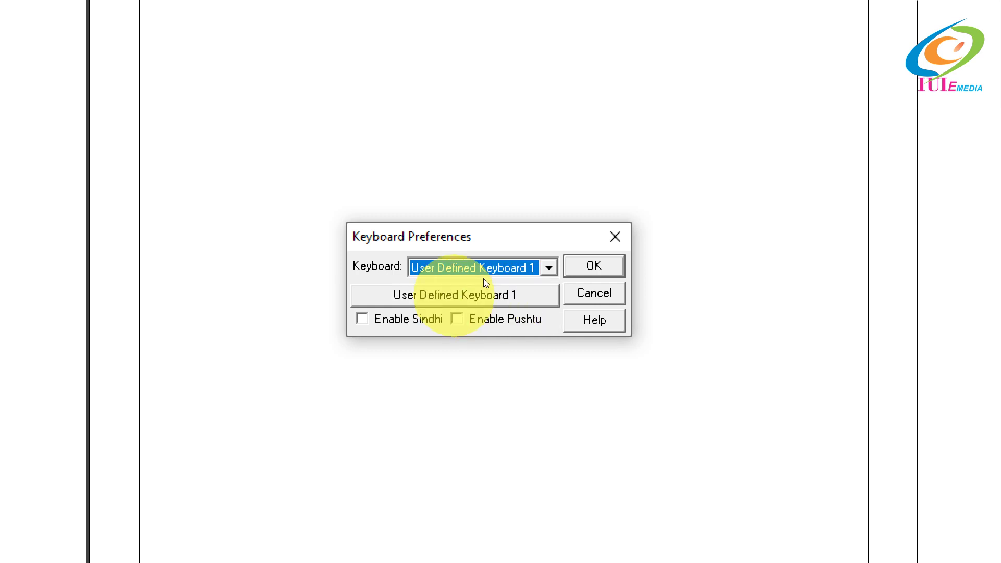
Open the layout editor of User Defined Keyboard 1 and import the Phonetic layout into it
left_click(482, 293)
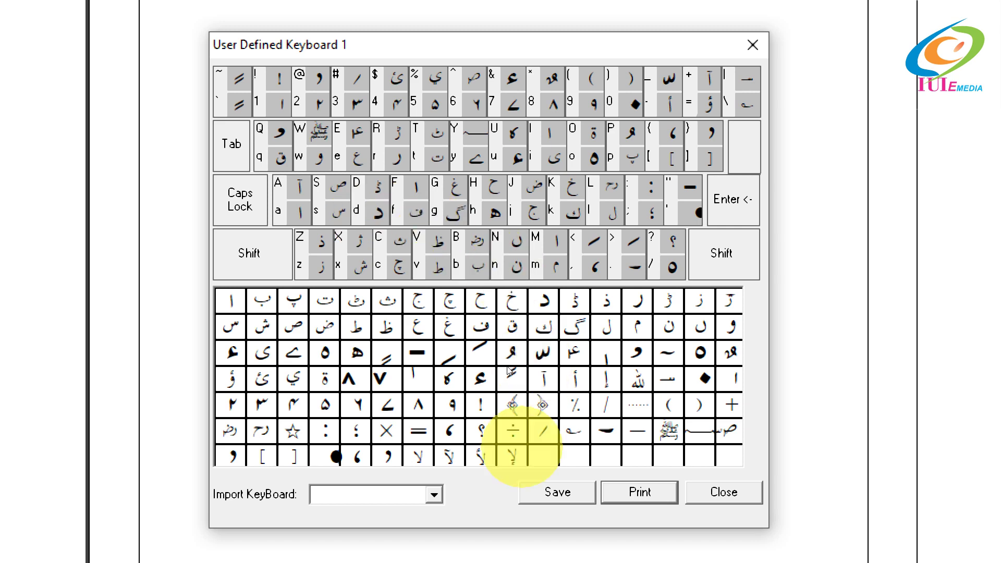
left_click(432, 494)
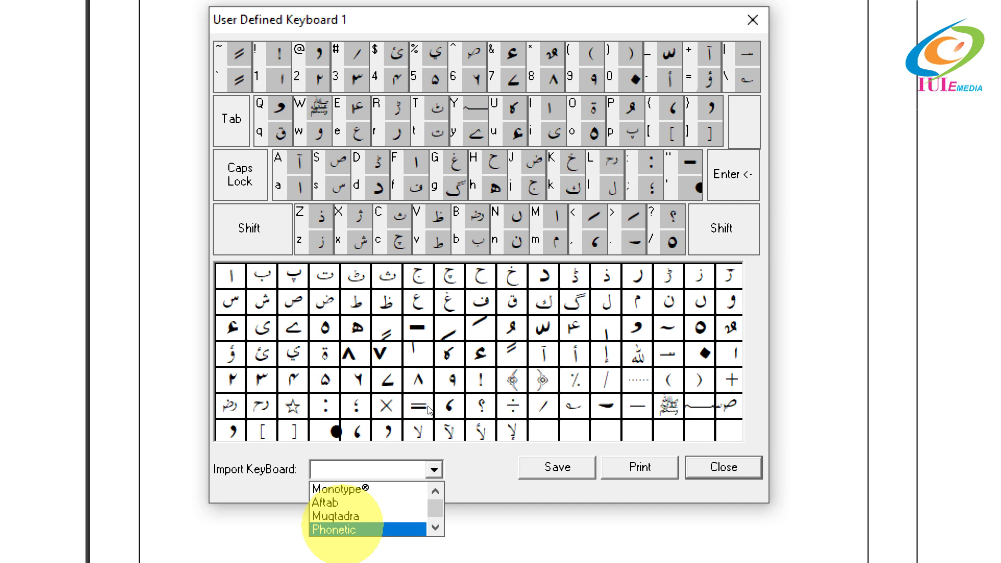
left_click(338, 528)
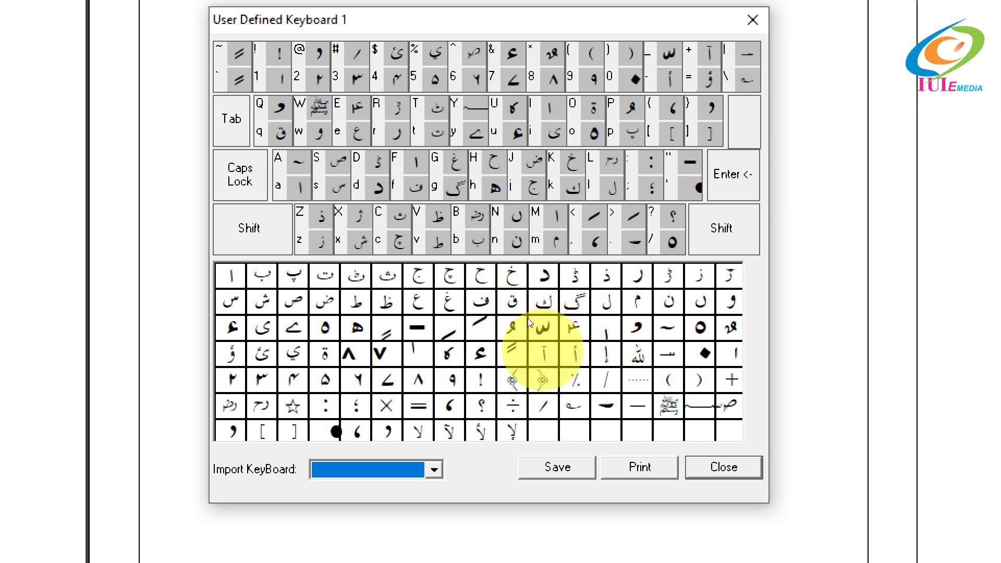
Assign the character آ to the uppercase A key in User Defined Keyboard 1
left_click(542, 353)
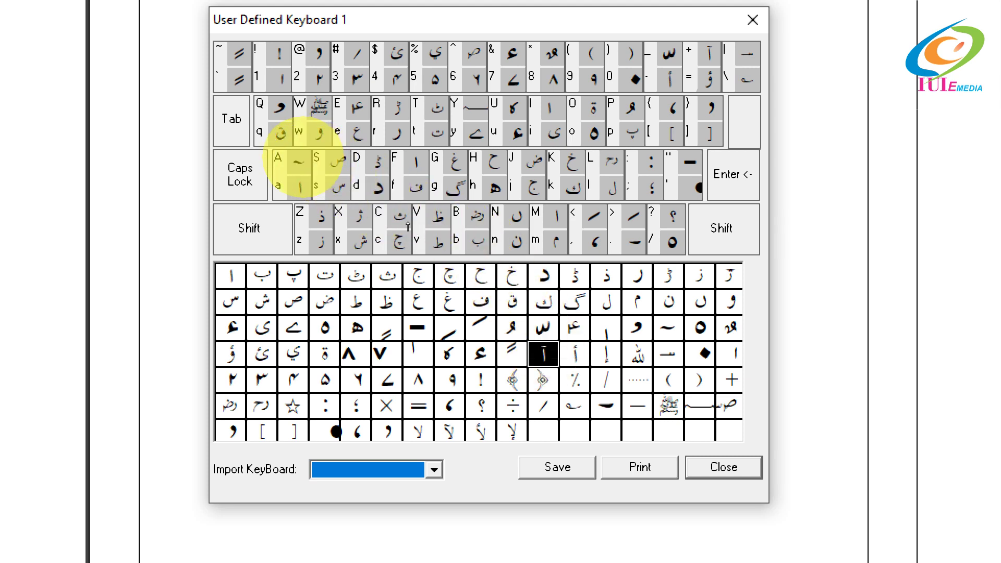
left_click(298, 162)
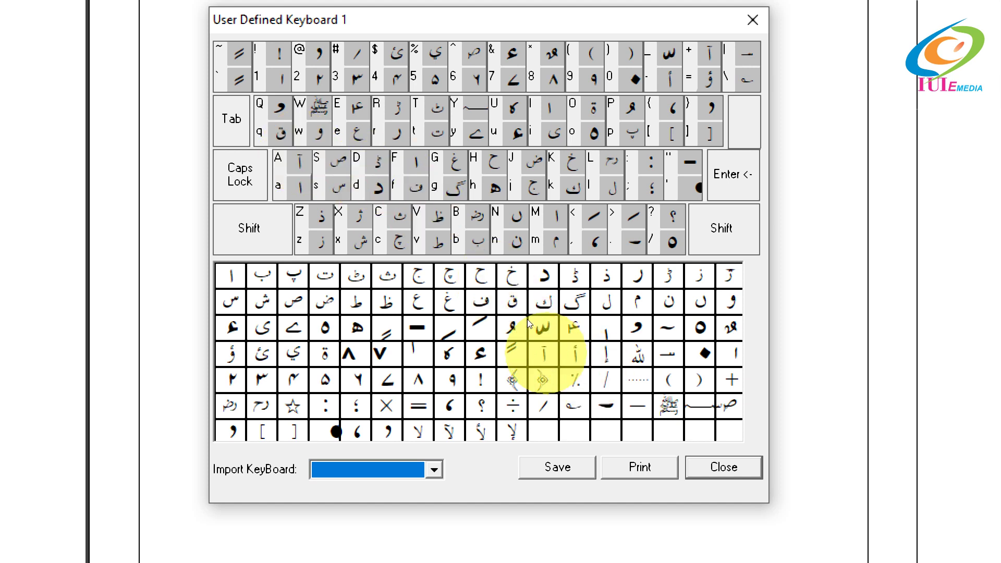
left_click(543, 353)
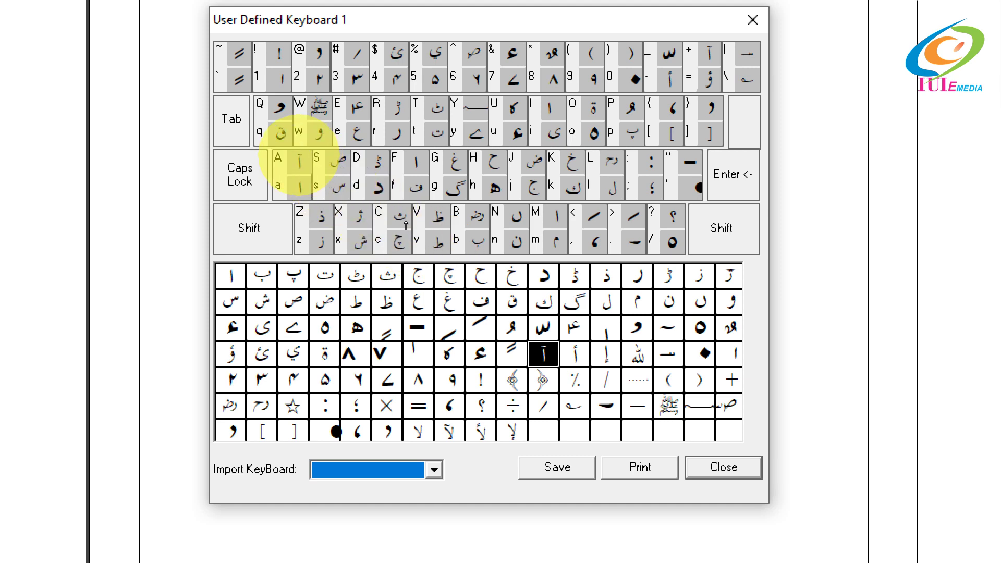
left_click(299, 162)
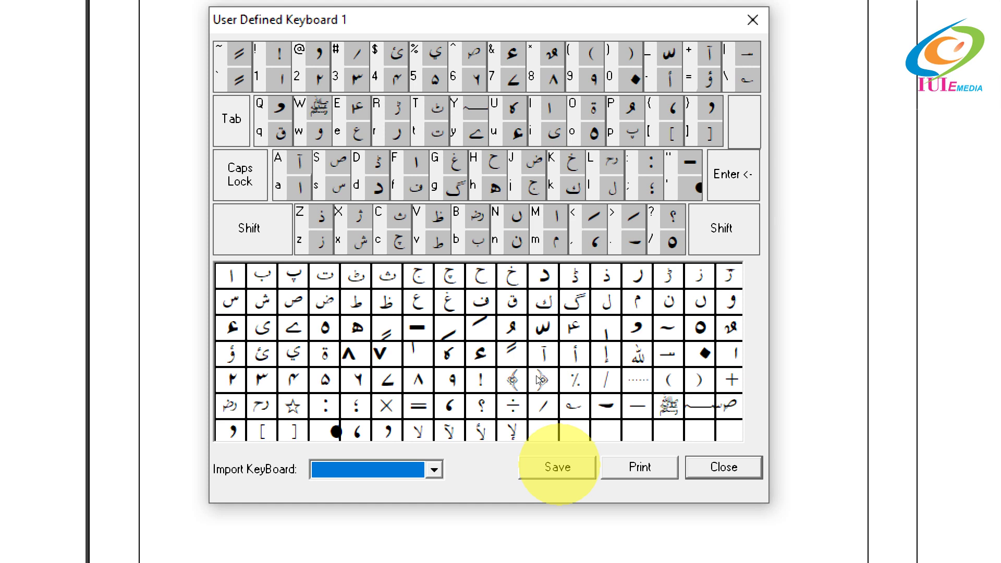
Save the customized User Defined Keyboard 1 layout, close its editor and apply the keyboard preferences
left_click(557, 467)
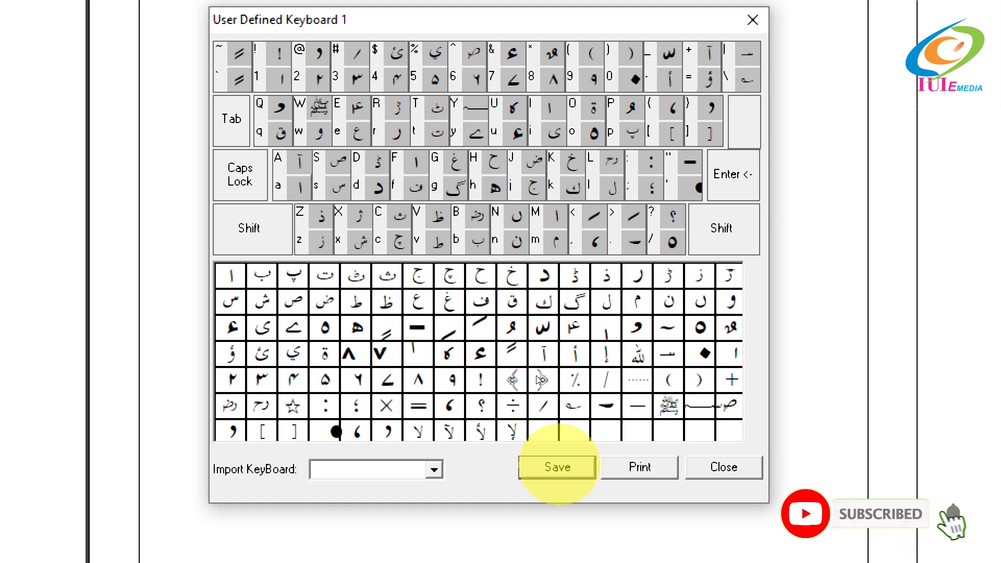
left_click(725, 466)
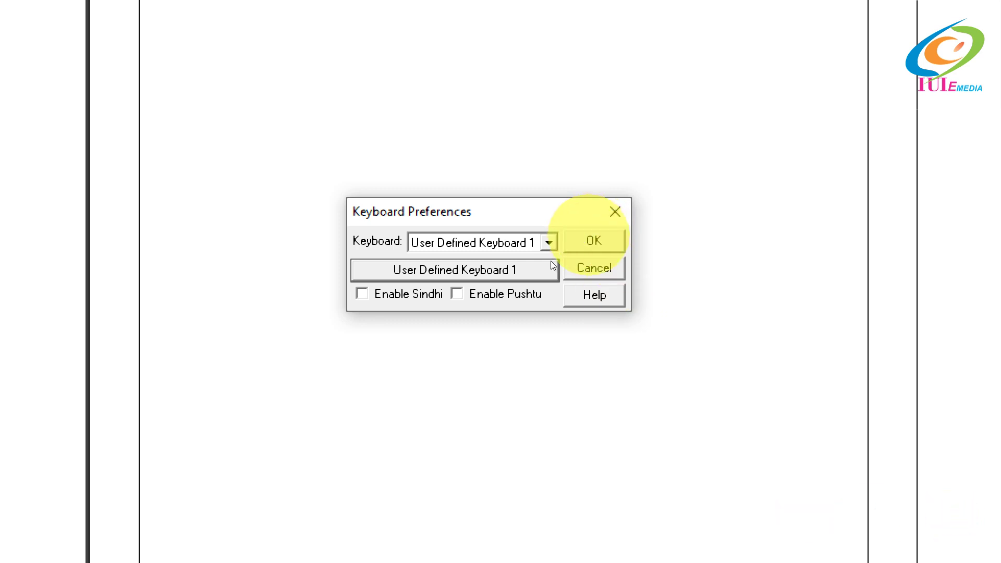
left_click(570, 244)
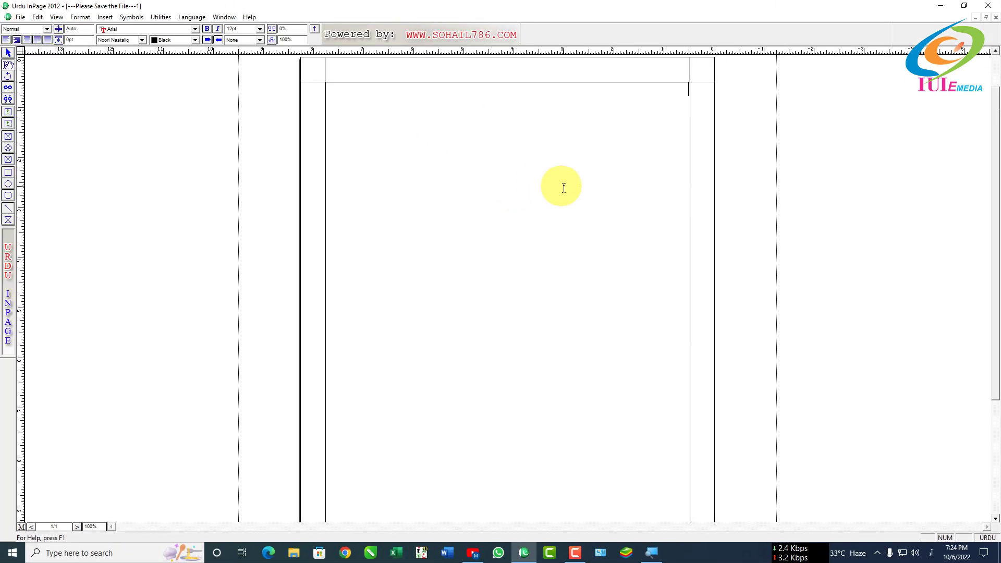
Set the font size to 72pt and enter the test letters ا آ س ص on the page
left_click(260, 29)
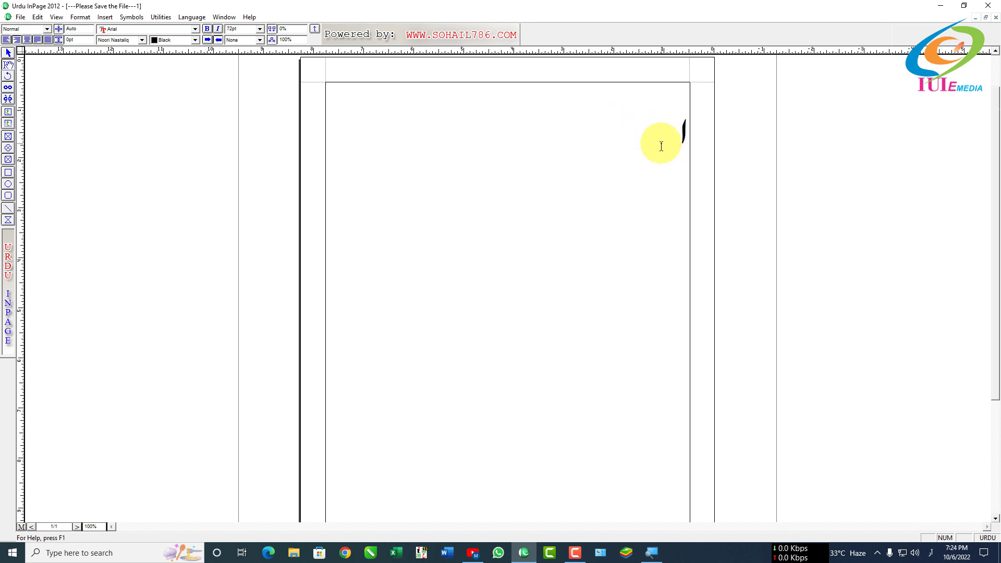
type("آس ")
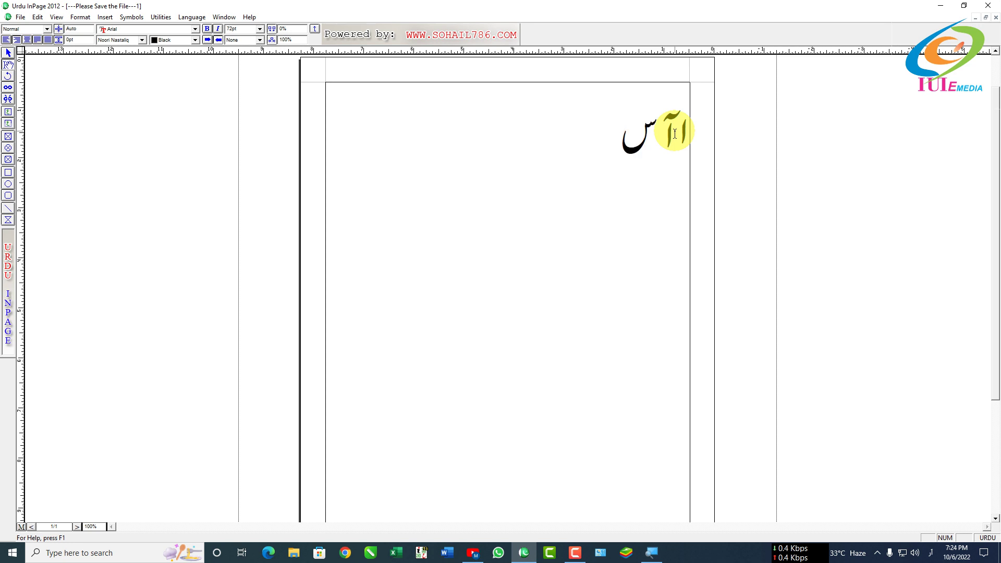
type("ص")
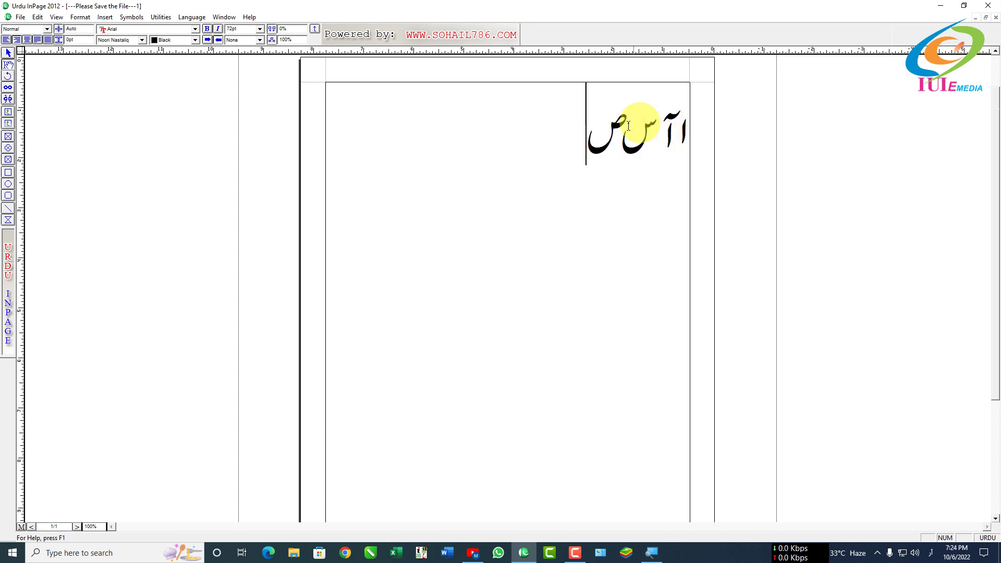